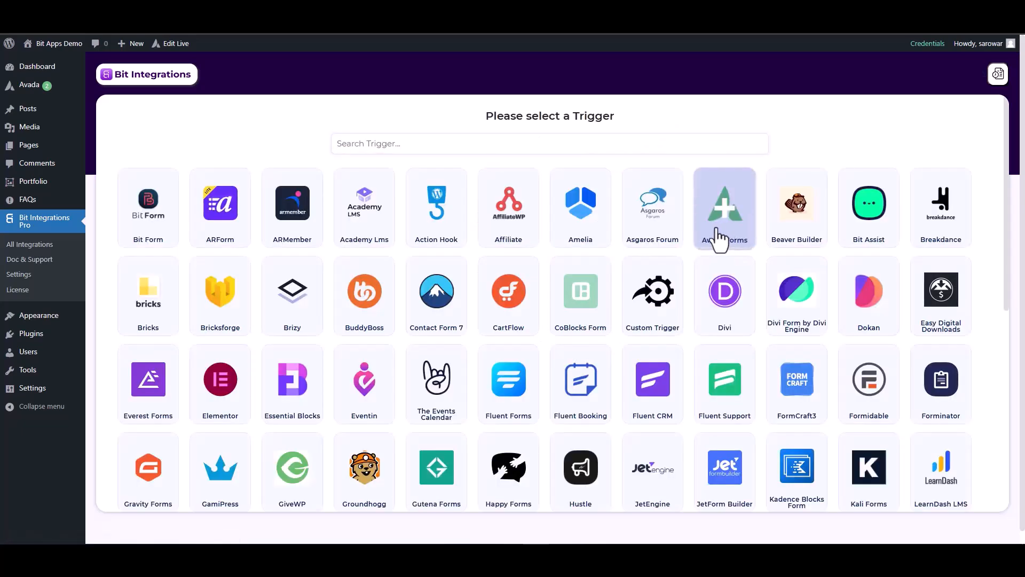
# - Choose Avada Forms as the trigger and start fetching its form submission data
pyautogui.click(719, 237)
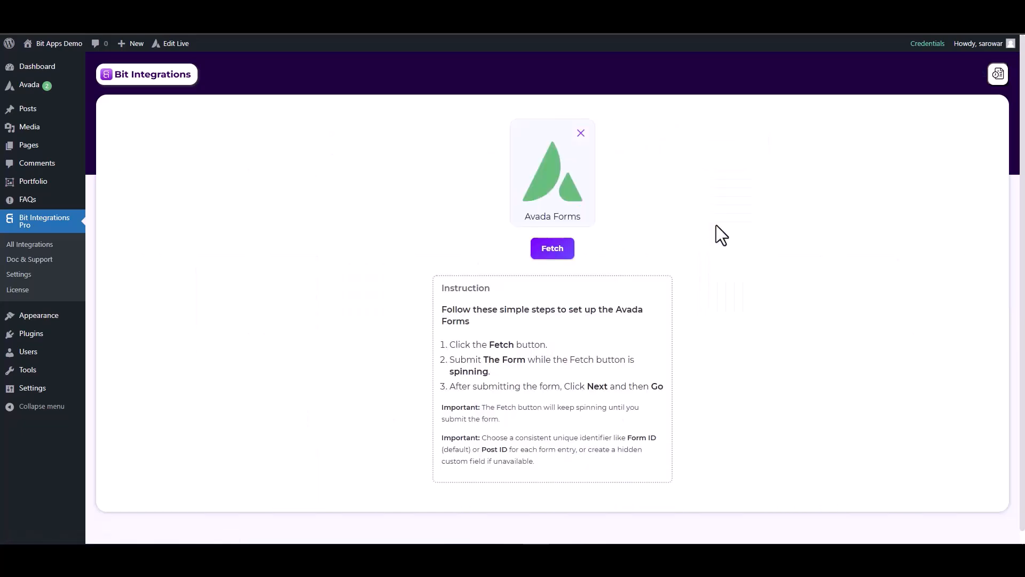
pyautogui.click(569, 248)
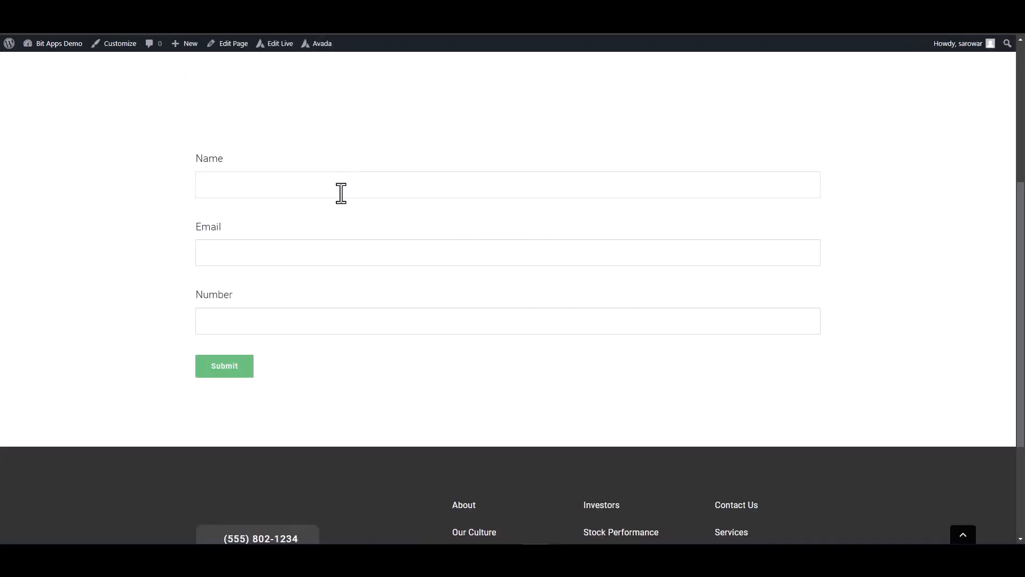
# - Fill in the Avada form with the name test, a test email and a test number, and submit it
pyautogui.click(341, 193)
pyautogui.click(616, 321)
pyautogui.write('125563')
pyautogui.click(222, 371)
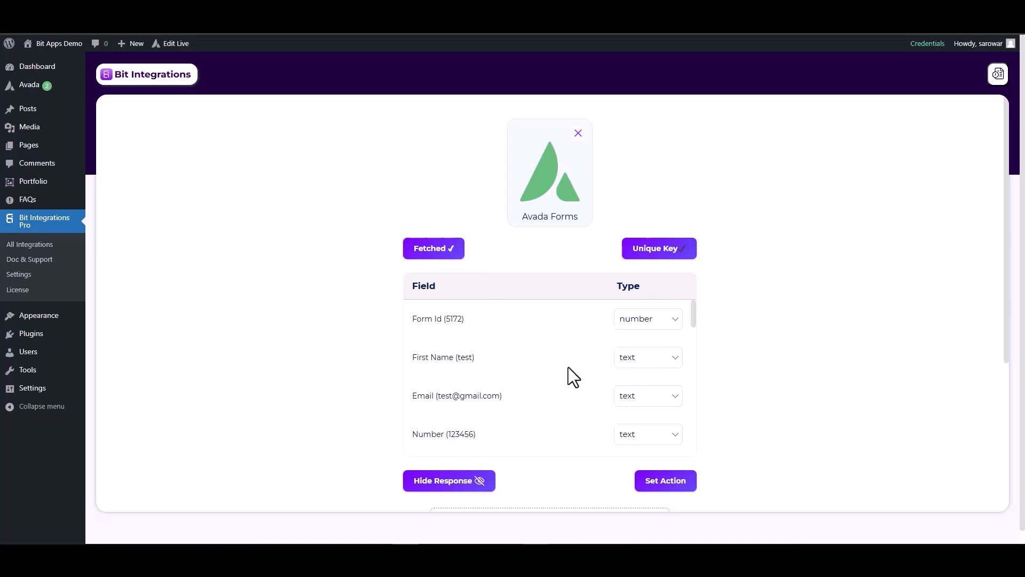
# - Set the fetched Email field's type to email and the Number field's type to number
pyautogui.click(630, 402)
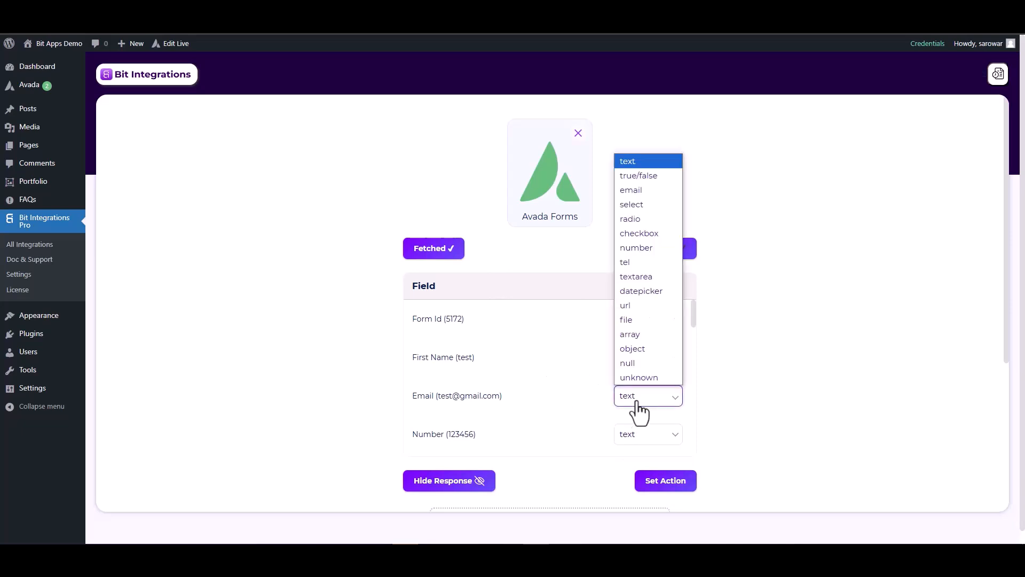
pyautogui.click(629, 191)
pyautogui.scroll(-2, 677, 378)
pyautogui.click(626, 336)
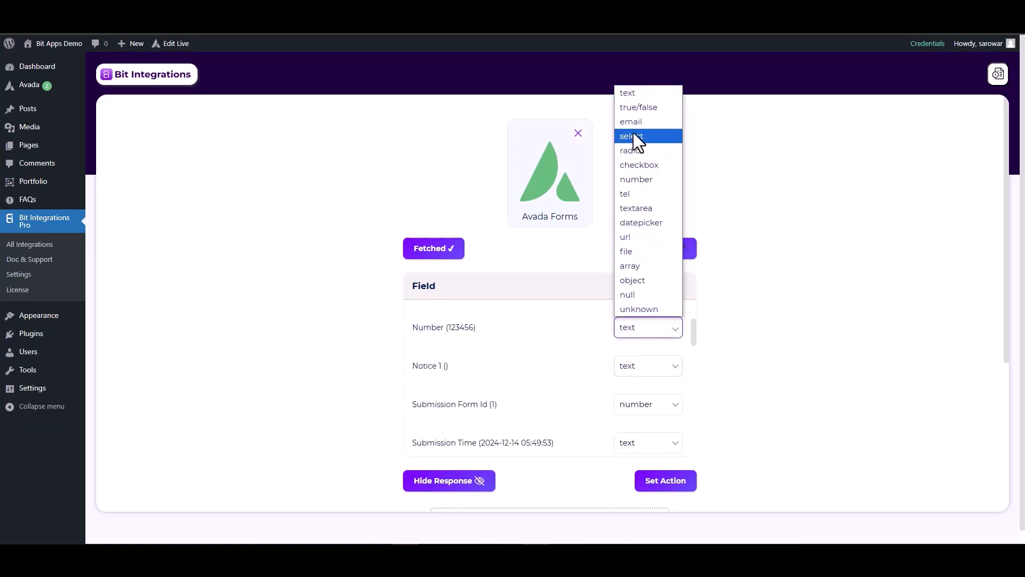
pyautogui.click(636, 179)
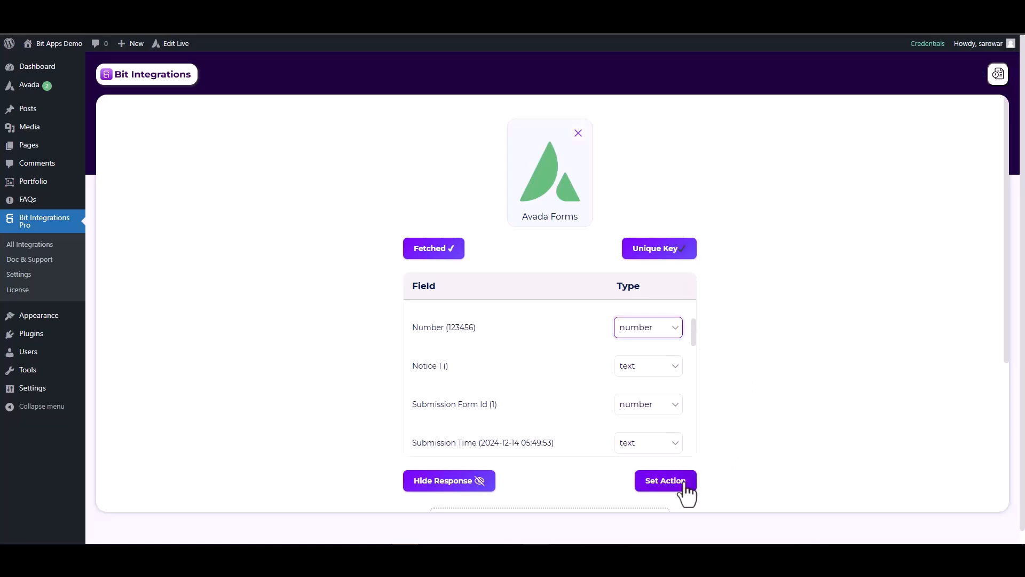
# - Proceed to setting the action, search for selzy and choose Selzy
pyautogui.click(666, 483)
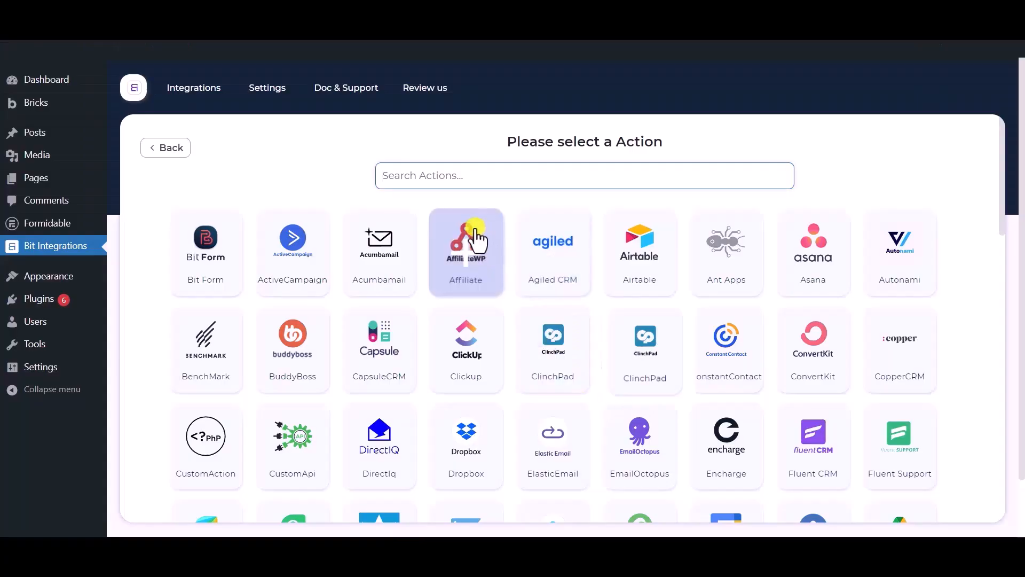
pyautogui.click(459, 173)
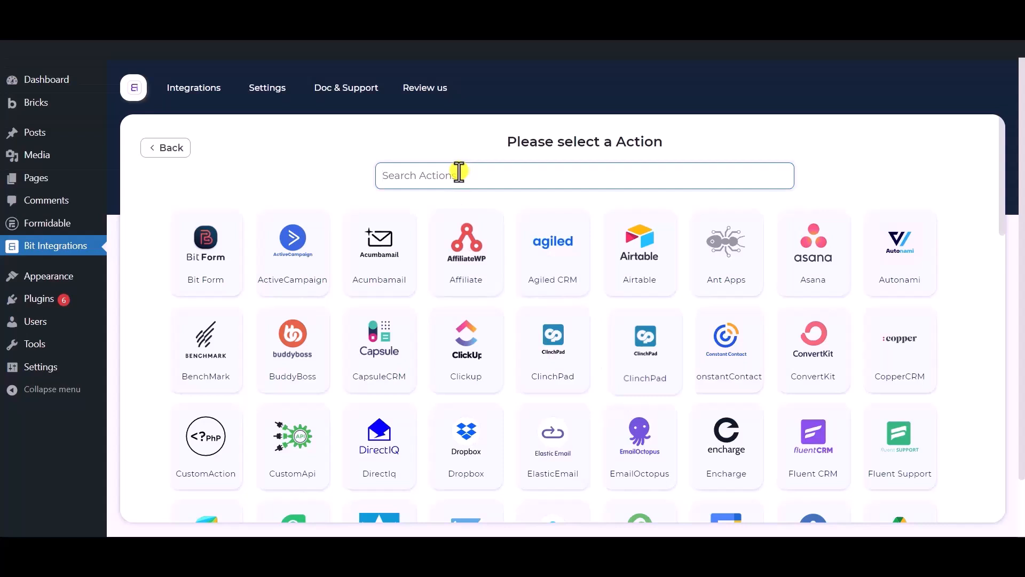
pyautogui.write('selzy')
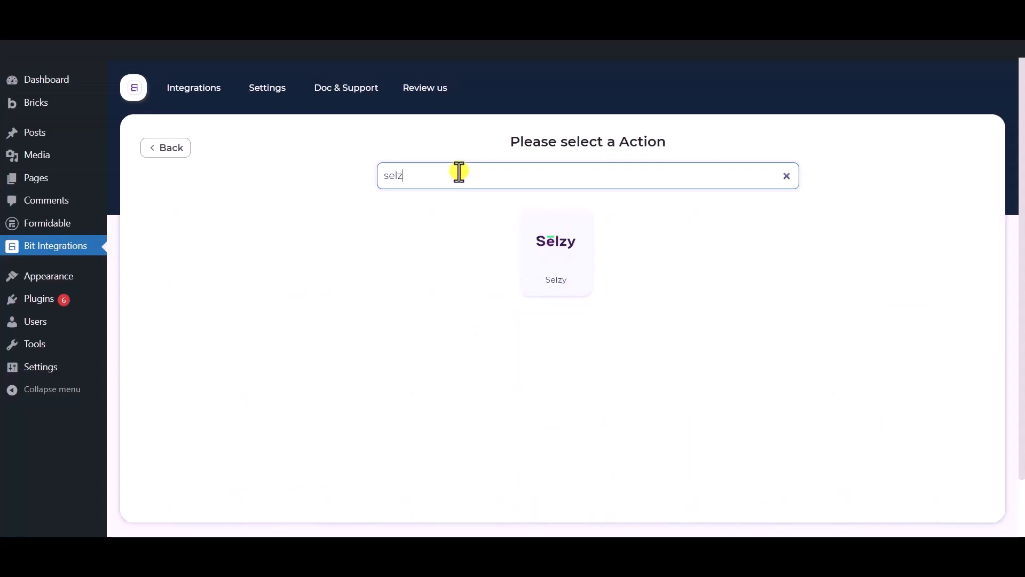
pyautogui.click(559, 250)
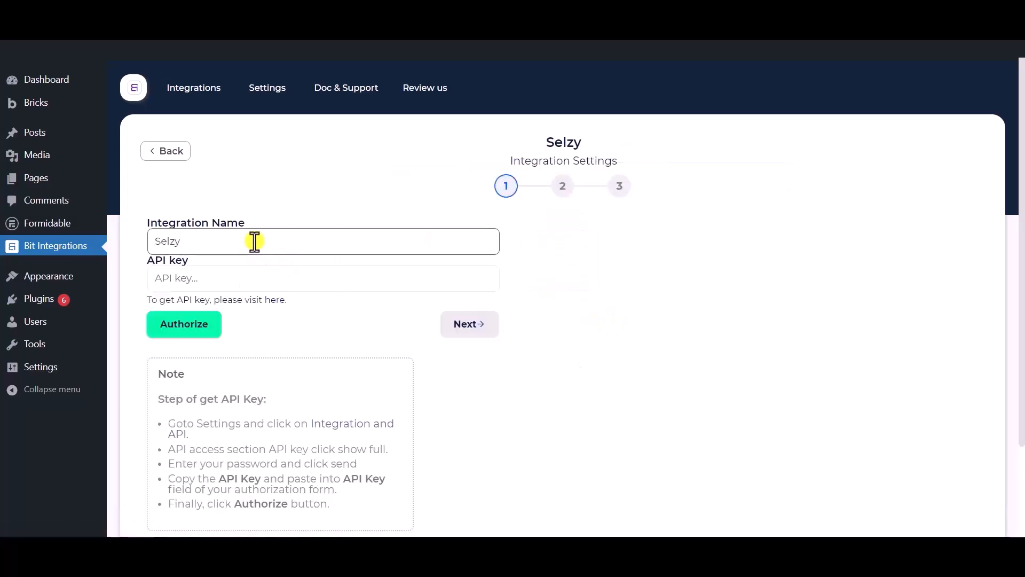
pyautogui.moveTo(254, 241); pyautogui.dragTo(147, 241)
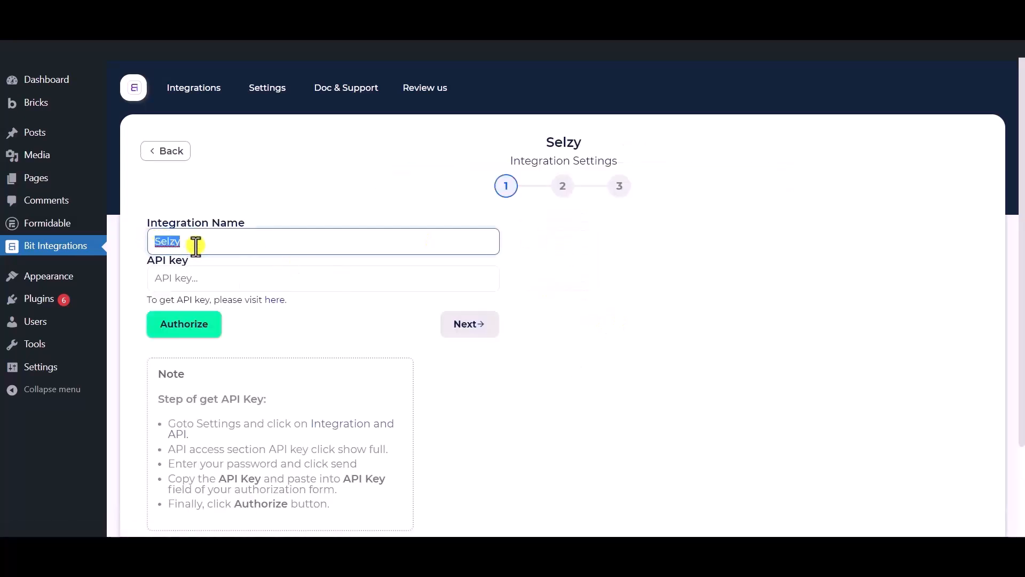
pyautogui.scroll(-1, 196, 246)
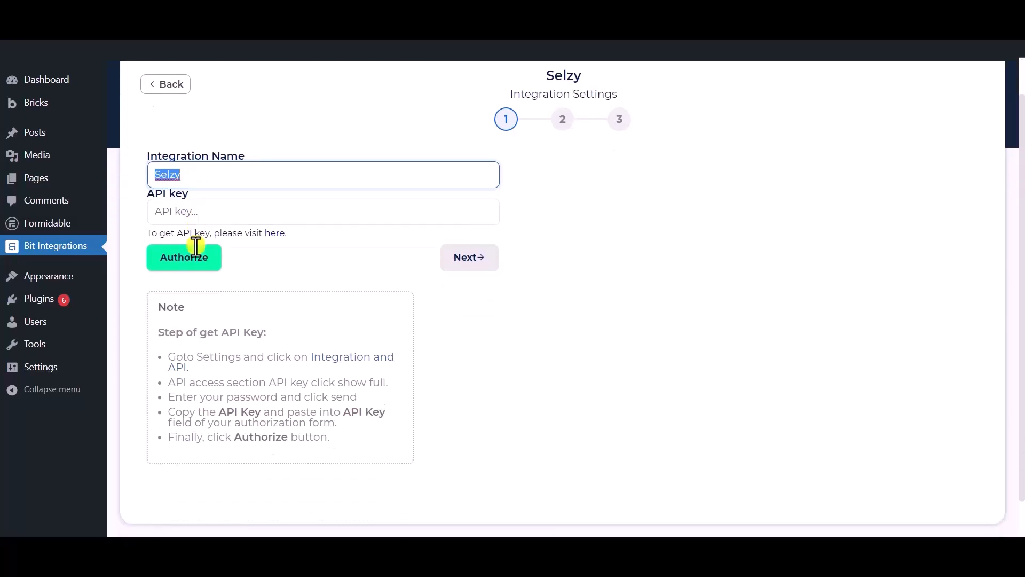
pyautogui.click(230, 174)
pyautogui.click(248, 253)
pyautogui.moveTo(140, 195); pyautogui.dragTo(188, 193)
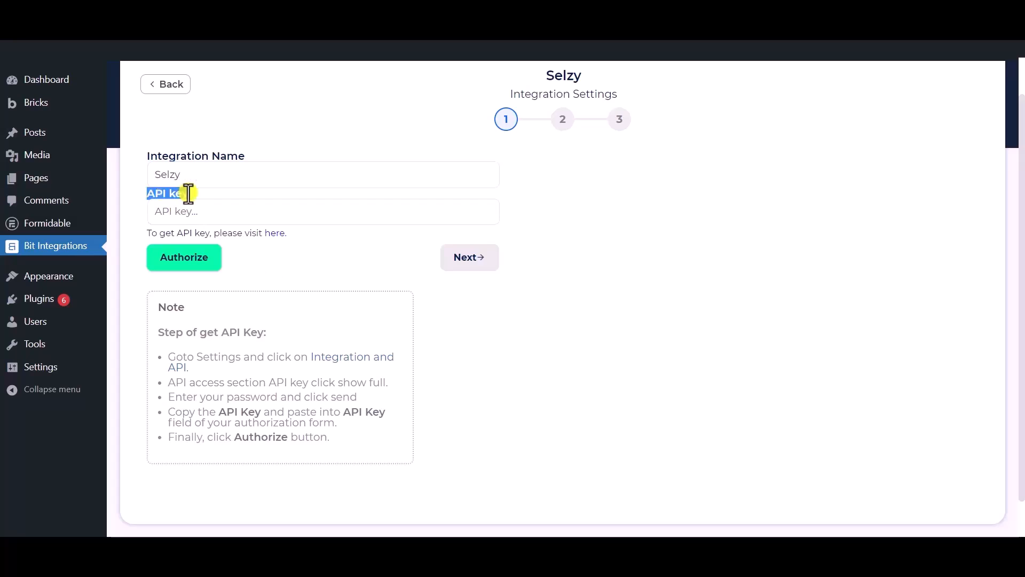
pyautogui.click(284, 267)
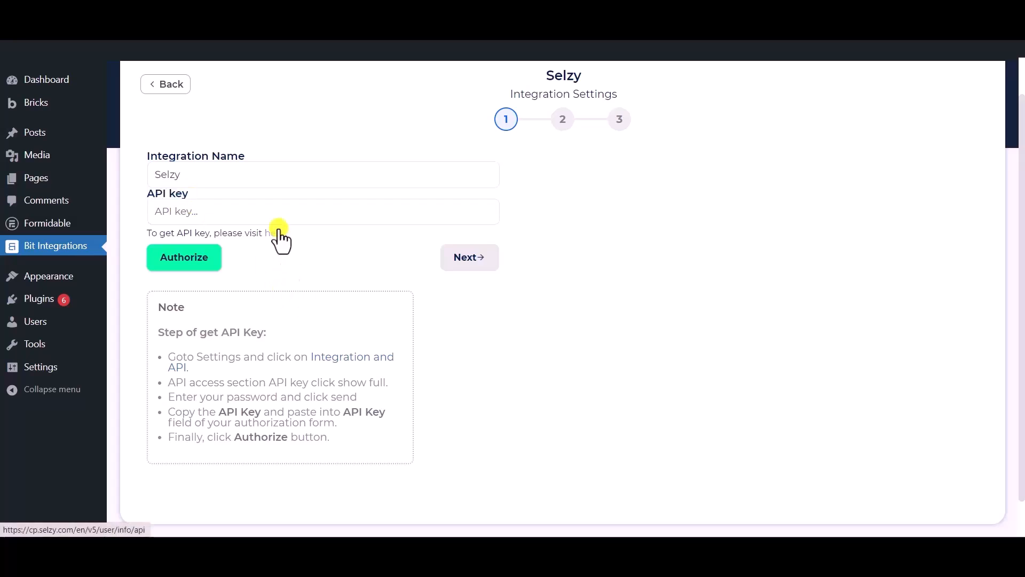
# - Open Selzy's API key page from the integration settings and reveal the full API key by submitting the account password
pyautogui.click(273, 233)
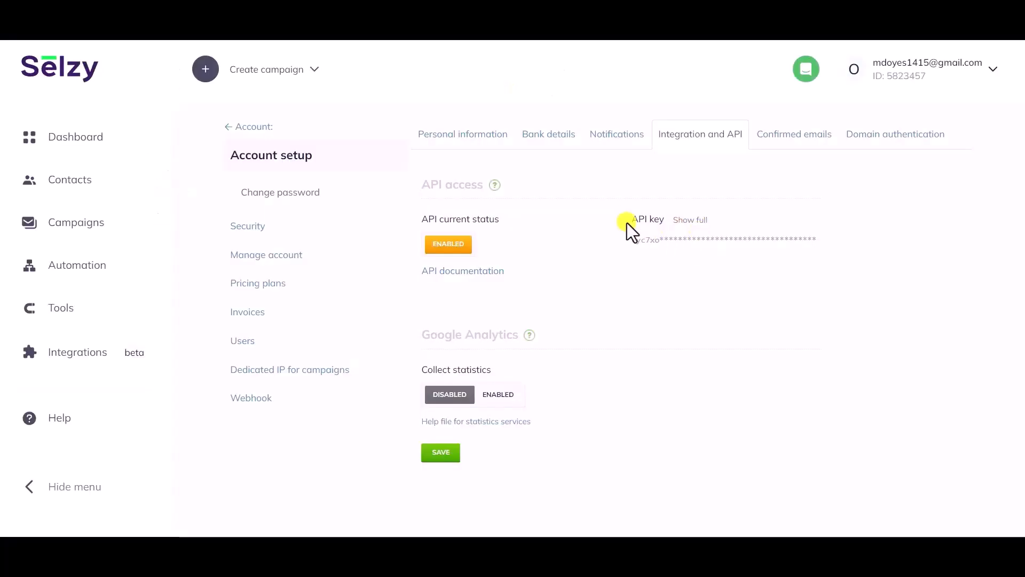
pyautogui.moveTo(628, 219); pyautogui.dragTo(662, 221)
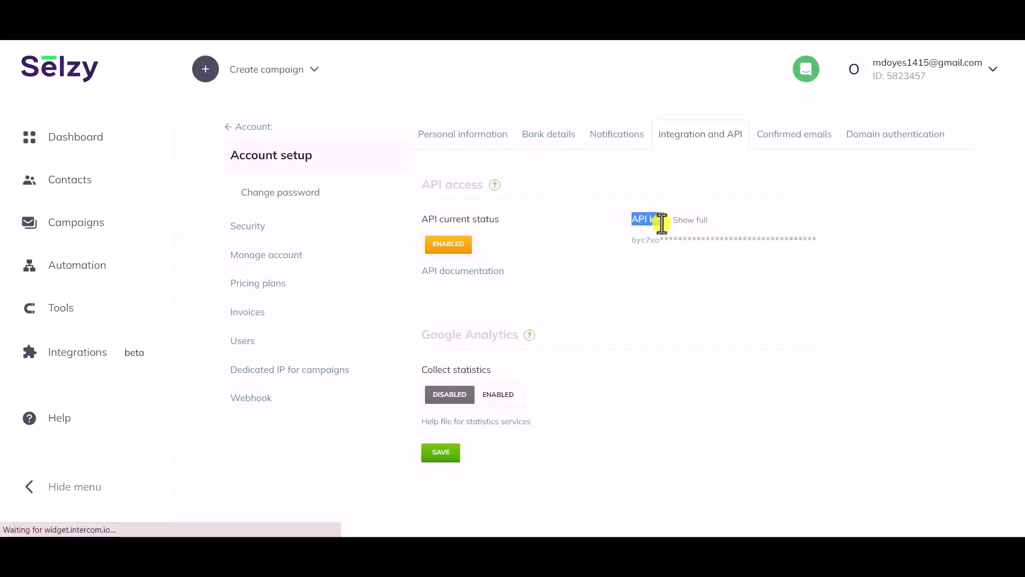
pyautogui.click(696, 221)
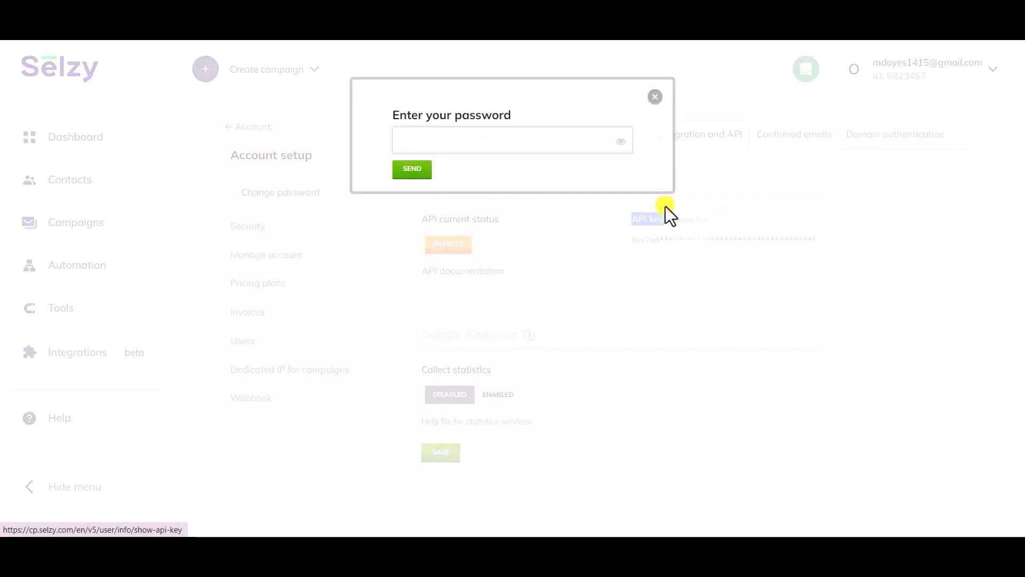
pyautogui.click(482, 137)
pyautogui.write('••••••••••••••••••••')
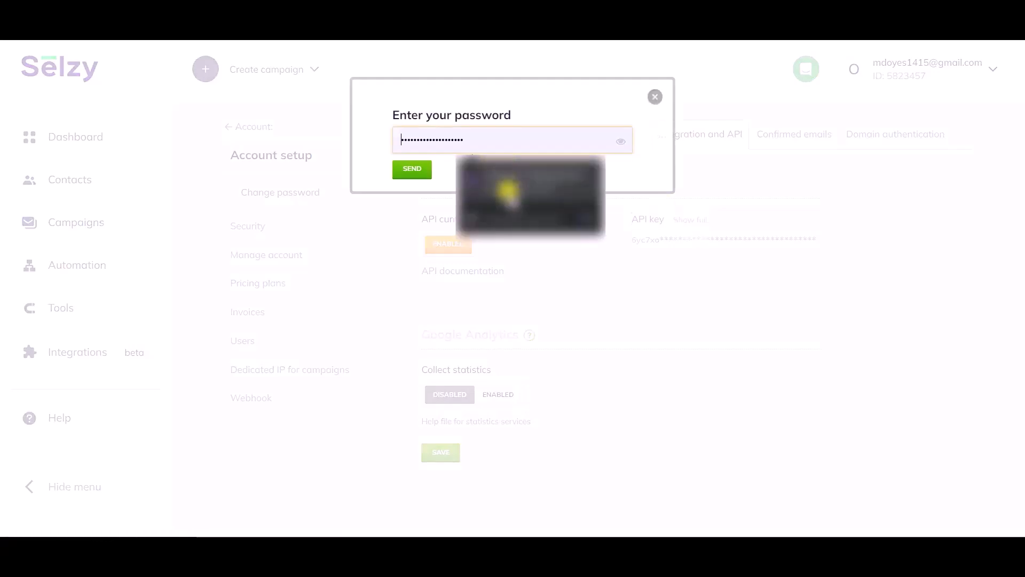
pyautogui.click(414, 170)
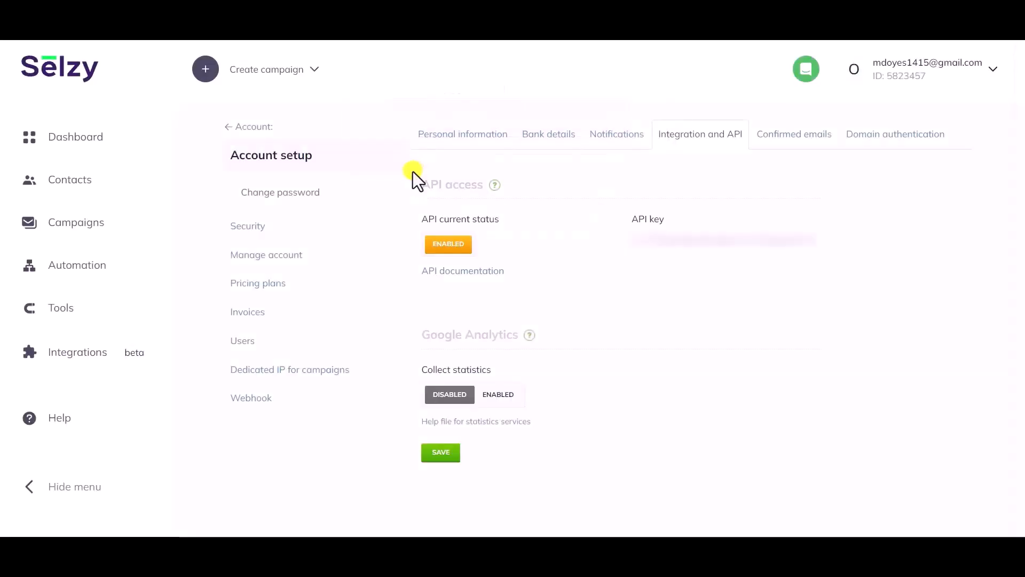
# - Copy the Selzy API key, paste it into the integration's API key field in Bit Integrations and authorize the connection
pyautogui.doubleClick(708, 238)
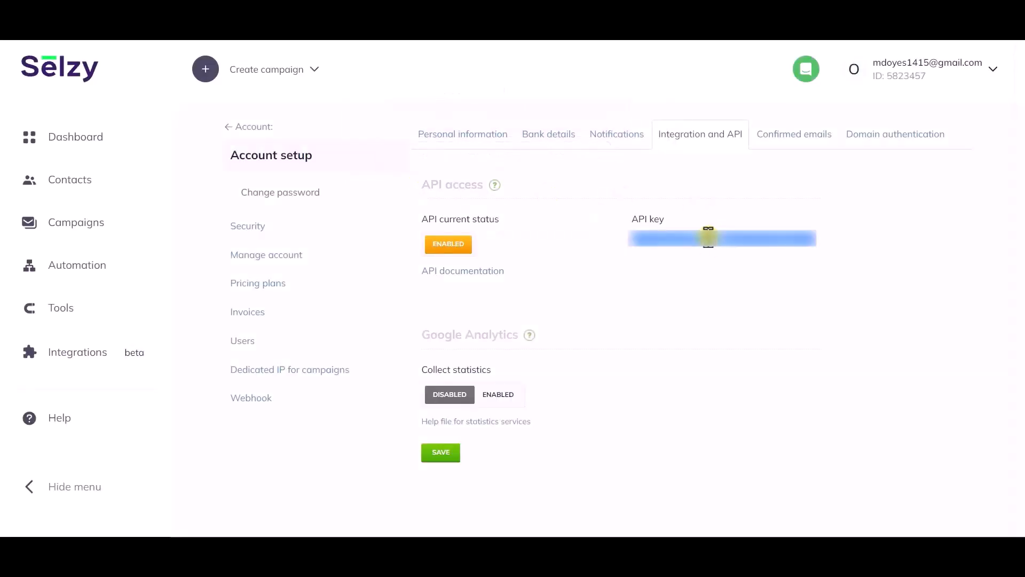
pyautogui.hotkey('alt', 'Tab')
pyautogui.click(295, 219)
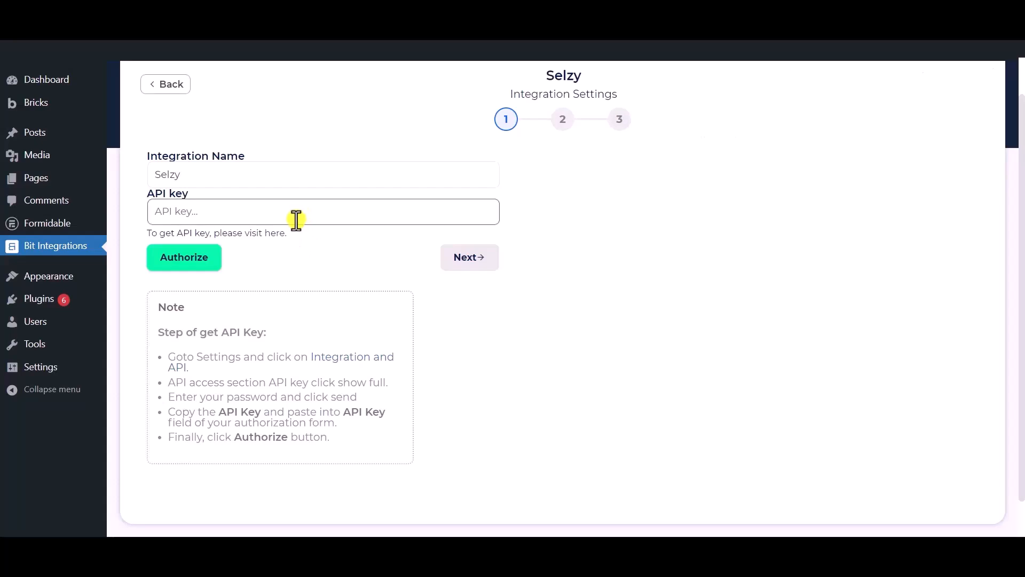
pyautogui.hotkey('ctrl', 'v')
pyautogui.click(303, 265)
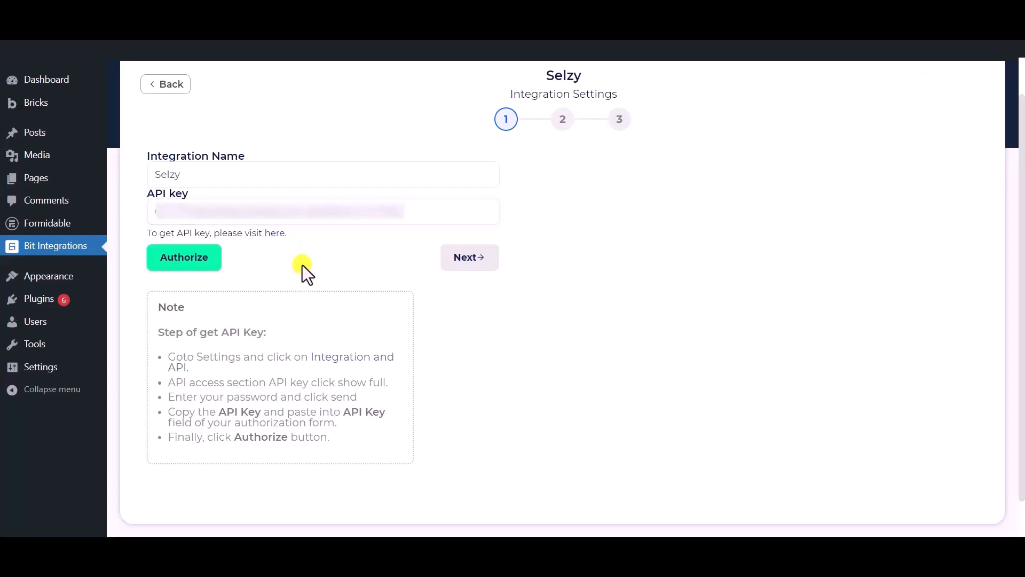
pyautogui.click(173, 263)
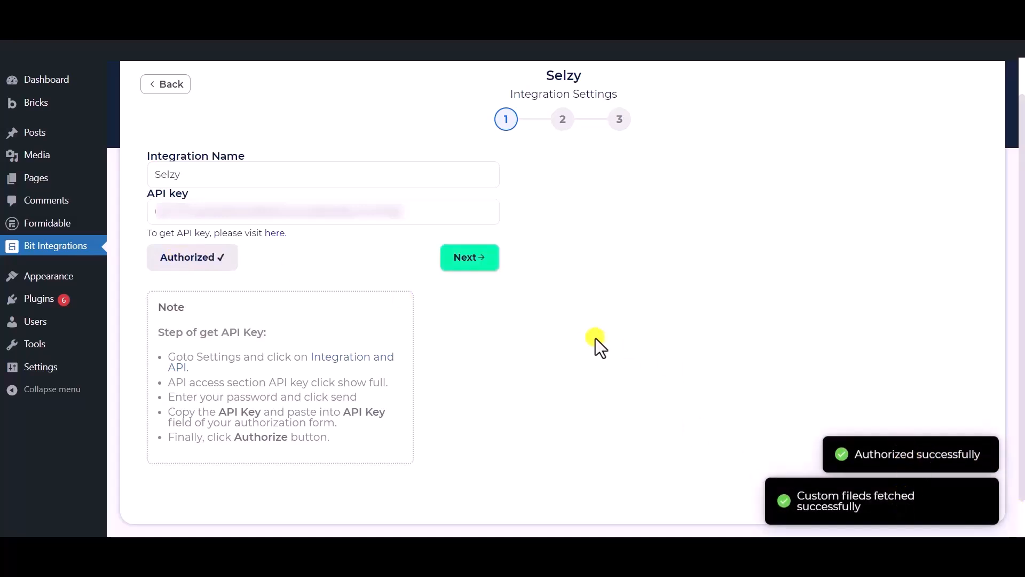
# - Continue to the second integration settings page and select the Subscribe action with the Bit Integrations list
pyautogui.click(471, 261)
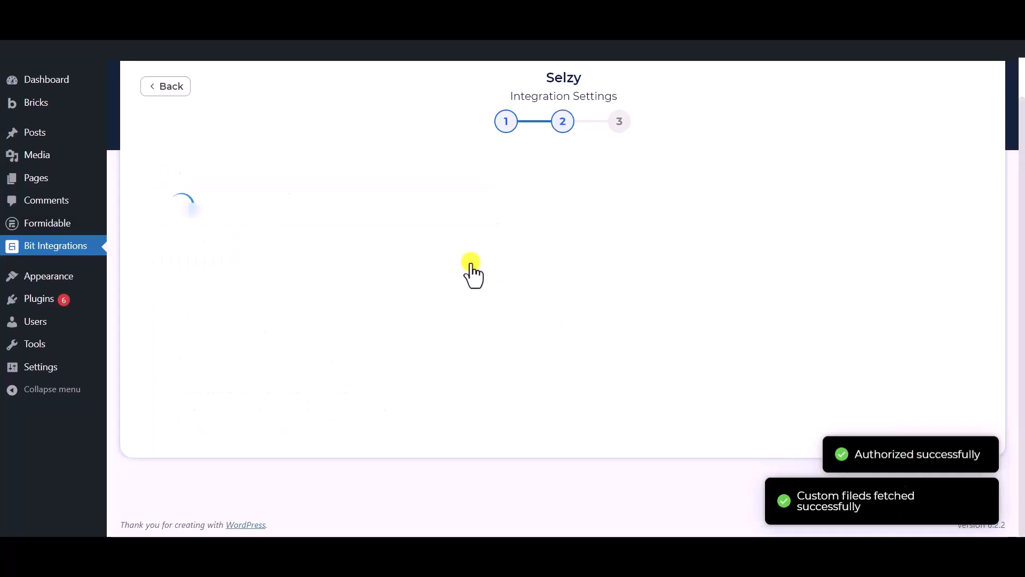
pyautogui.click(372, 196)
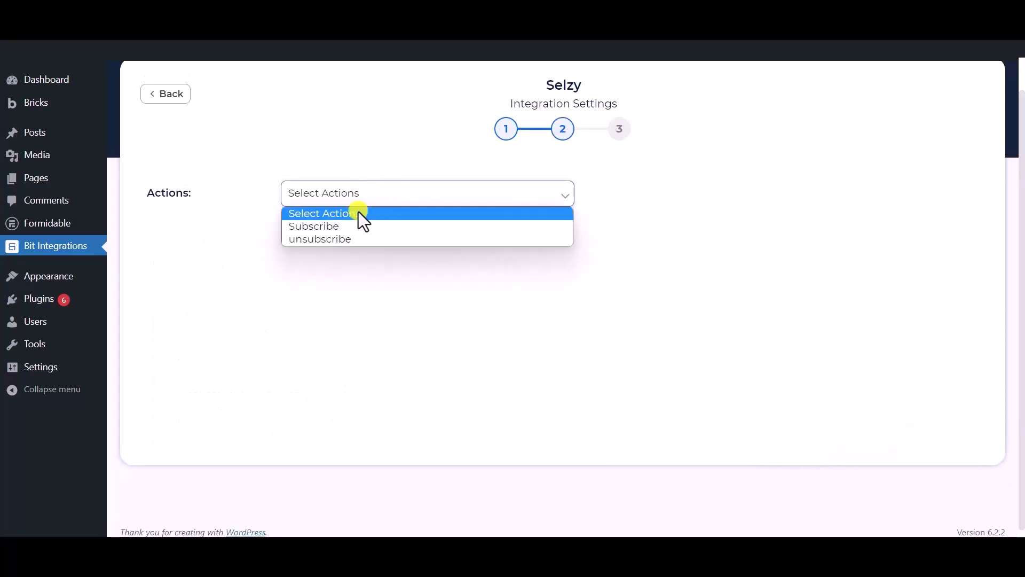
pyautogui.click(325, 228)
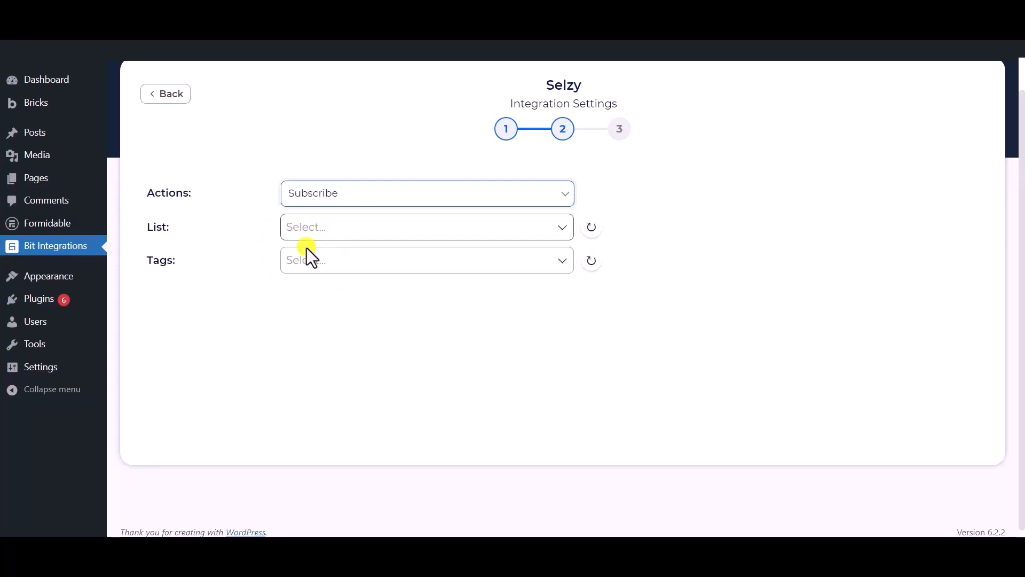
pyautogui.click(336, 228)
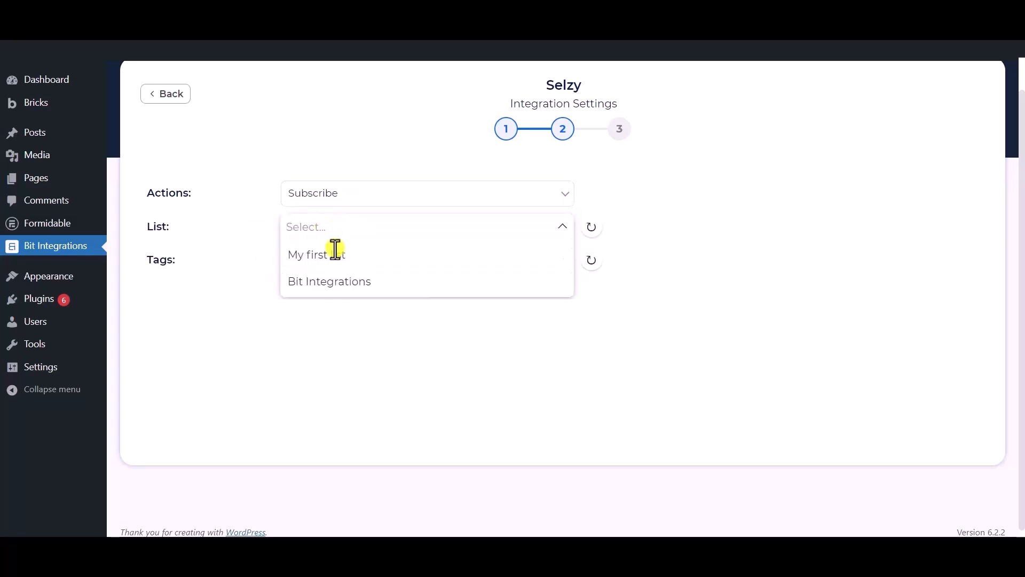
pyautogui.click(335, 283)
pyautogui.click(210, 273)
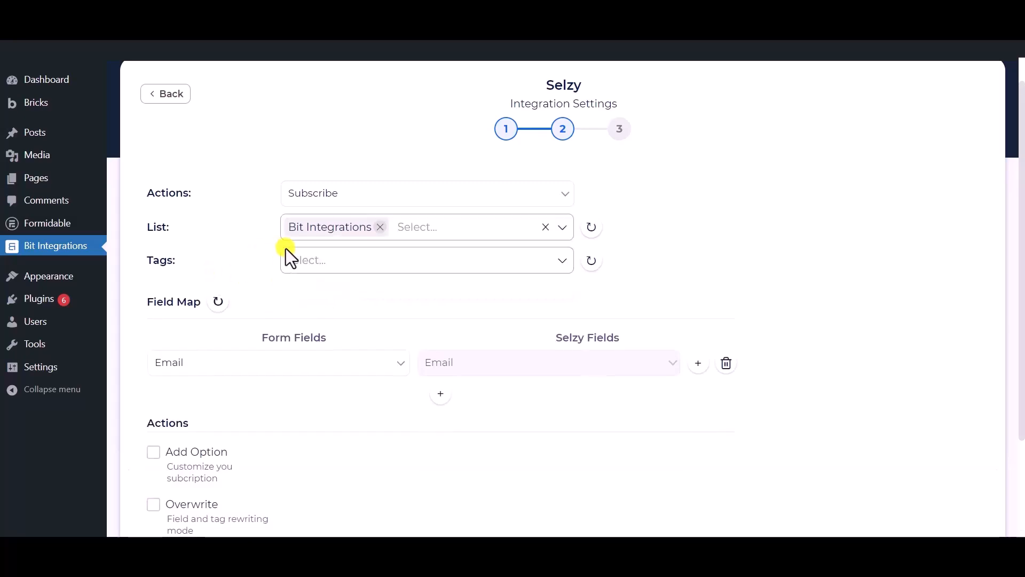
# - Add Tag - 1, Tag - 2 and Tag - 3 as the subscription's tags
pyautogui.click(374, 259)
pyautogui.click(310, 288)
pyautogui.click(318, 315)
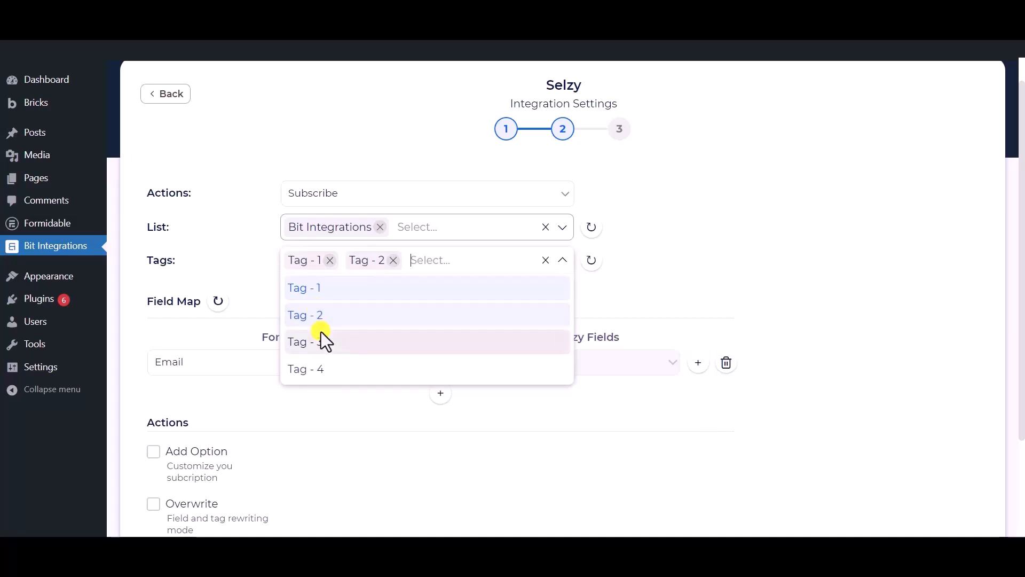
pyautogui.click(321, 341)
pyautogui.click(234, 249)
# - Map the form's Email field to Selzy's Email, and add a row mapping Phone to Phone Number
pyautogui.scroll(-1, 264, 222)
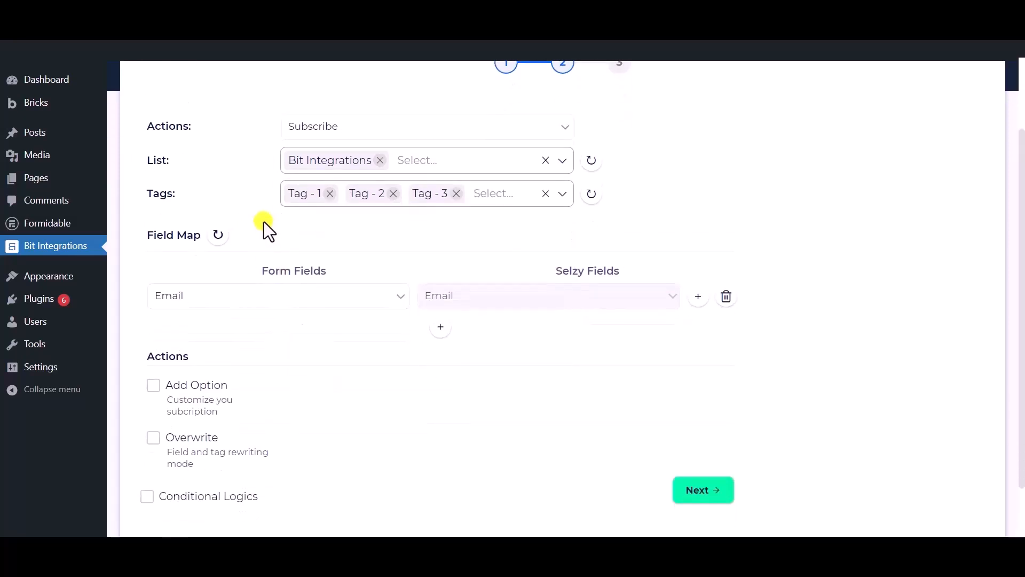
pyautogui.click(335, 302)
pyautogui.click(210, 355)
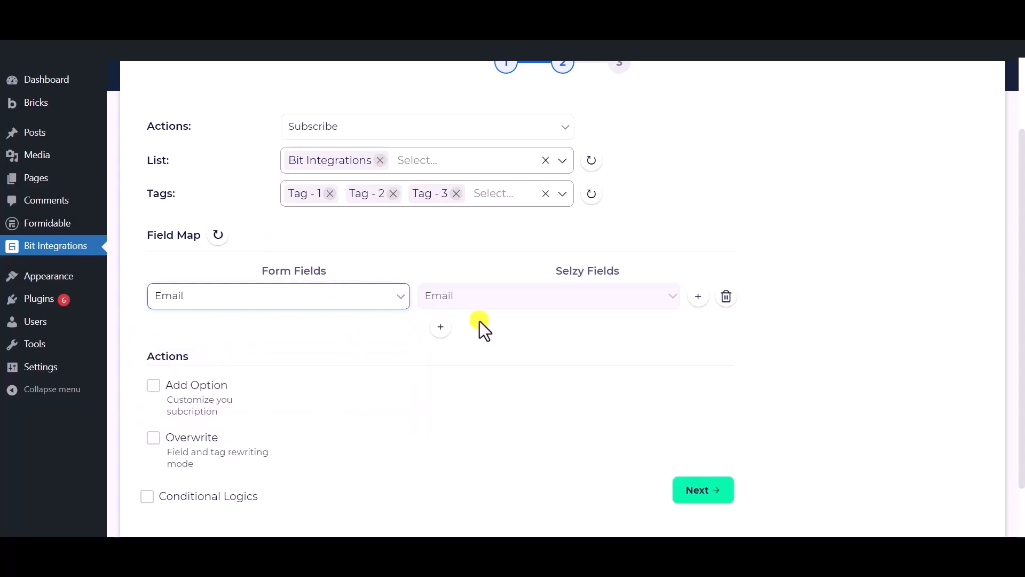
pyautogui.click(441, 327)
pyautogui.click(479, 332)
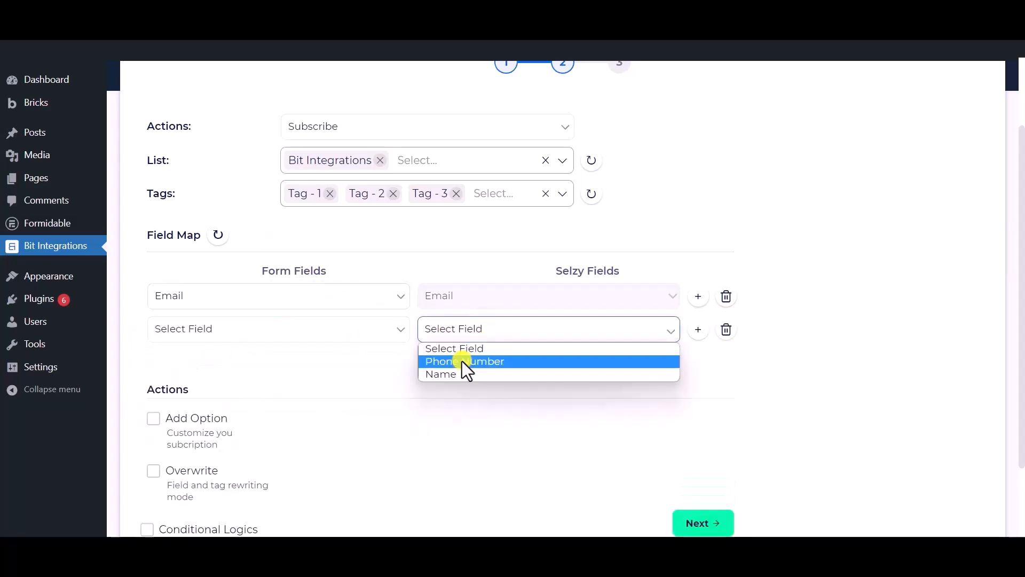
pyautogui.click(463, 361)
pyautogui.click(320, 334)
pyautogui.click(230, 399)
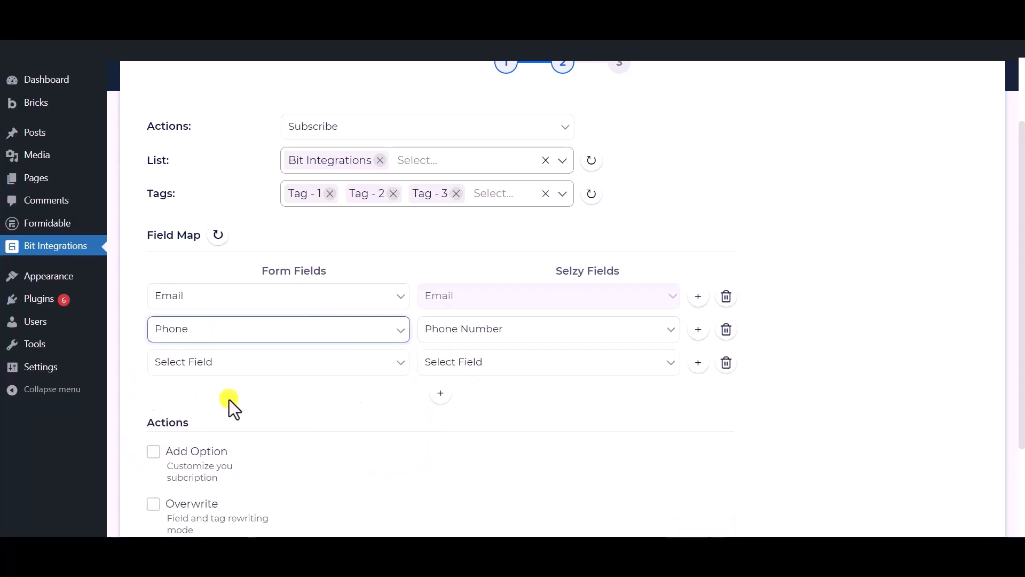
# - Map the form's Name field to Selzy's Name in the third field map row
pyautogui.click(475, 363)
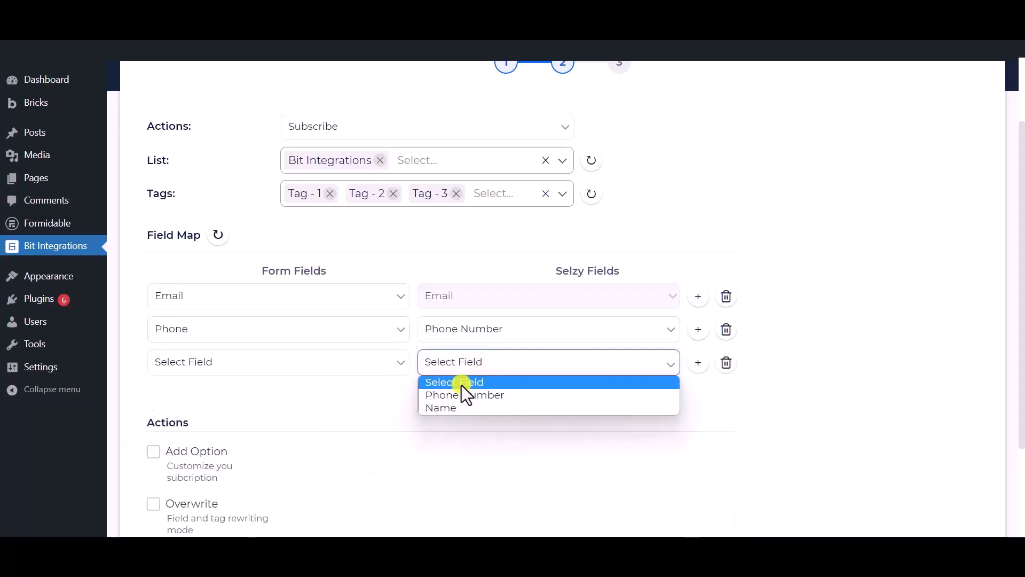
pyautogui.click(450, 409)
pyautogui.click(350, 369)
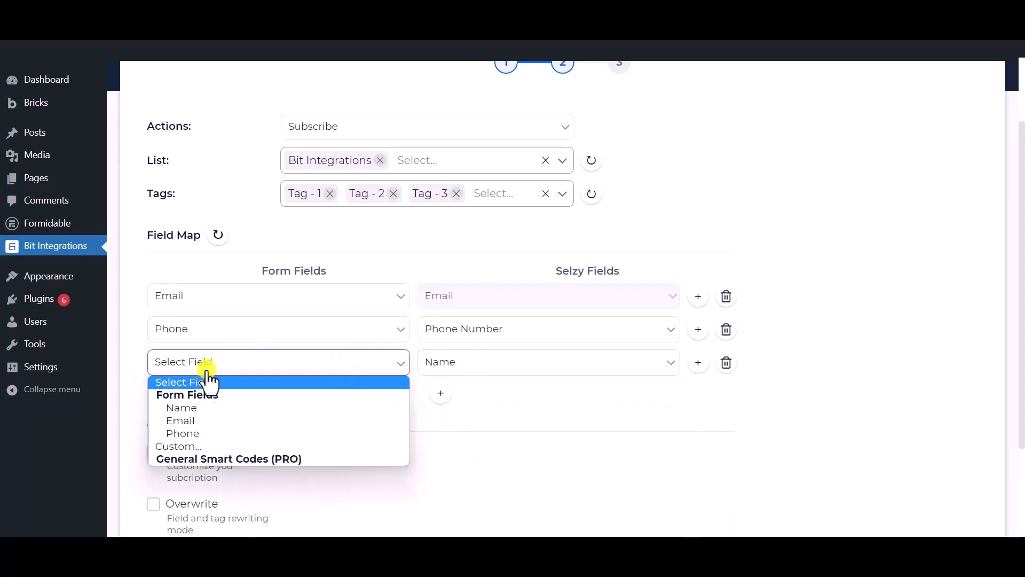
pyautogui.click(200, 407)
# - Enable Conditional Logics to view its condition rows and turn it off again
pyautogui.scroll(-3, 280, 400)
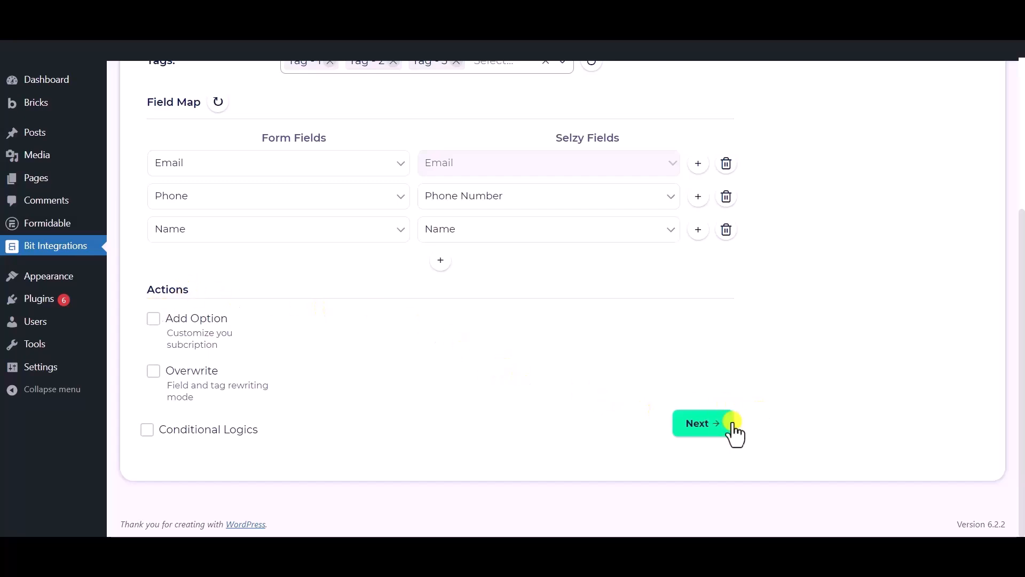
pyautogui.click(147, 430)
pyautogui.scroll(-1, 147, 428)
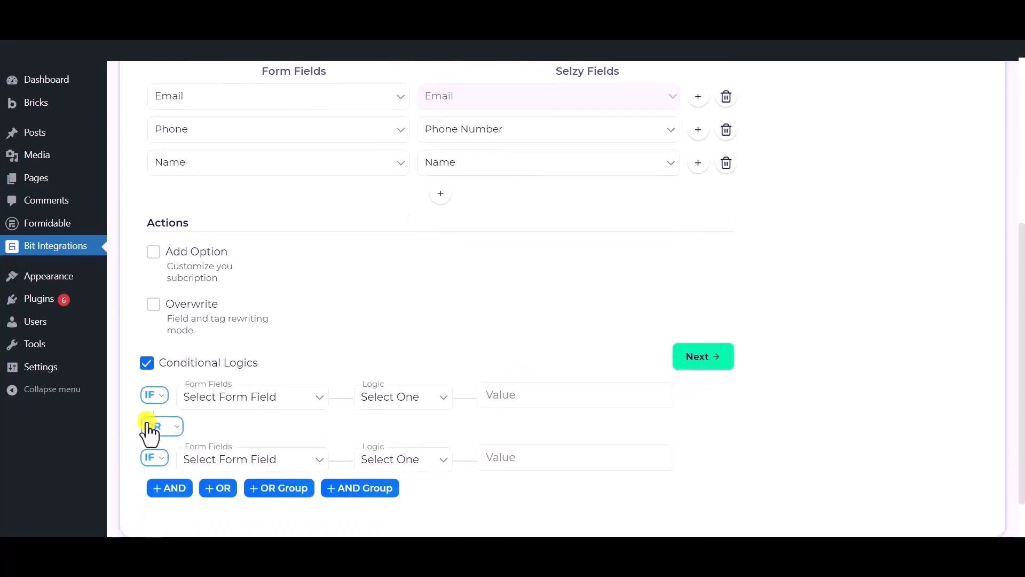
pyautogui.click(147, 364)
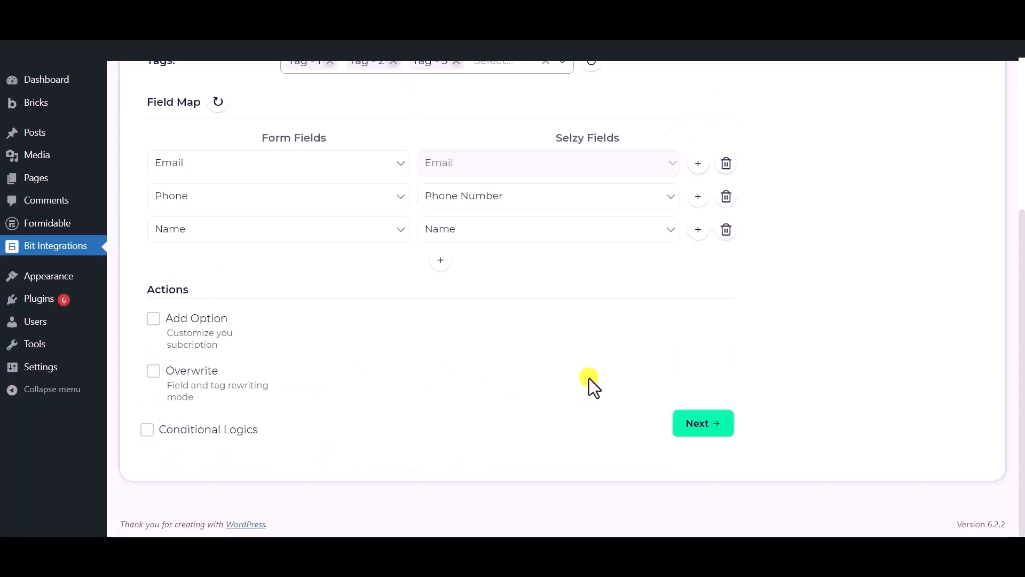
# - Continue to the last integration settings page, and finish and save the Selzy integration
pyautogui.click(697, 429)
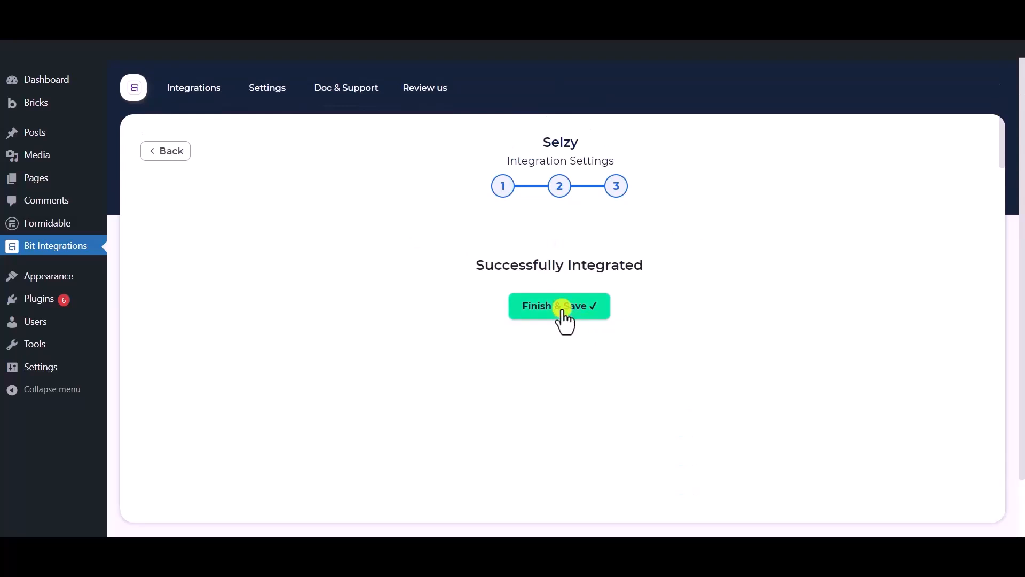
pyautogui.click(563, 313)
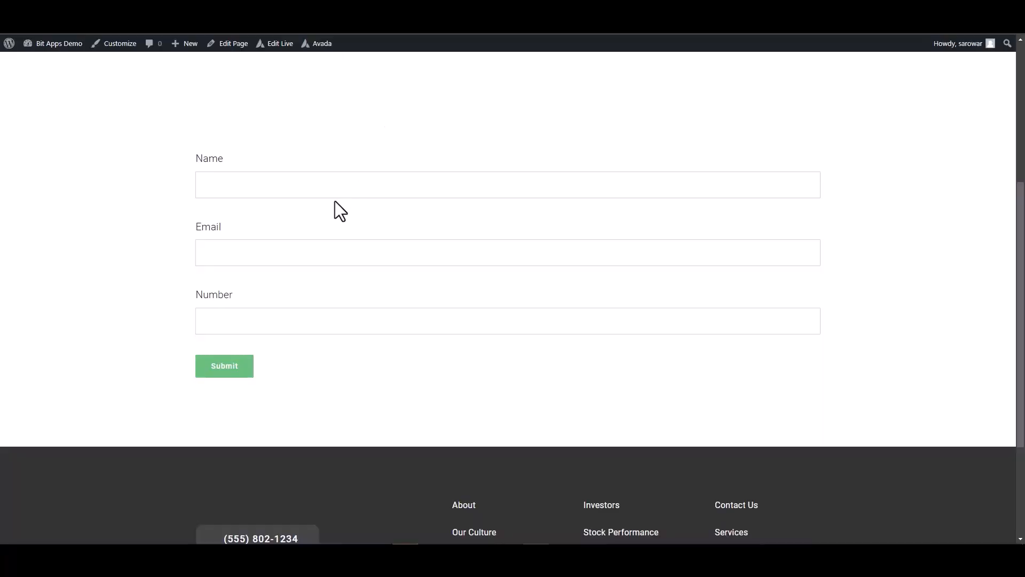
# - Switch to the page with the Avada form, fill in the name Bit Integrations, an email address and a phone number, and submit the form
pyautogui.click(346, 181)
pyautogui.write('Bit Integrations')
pyautogui.click(739, 264)
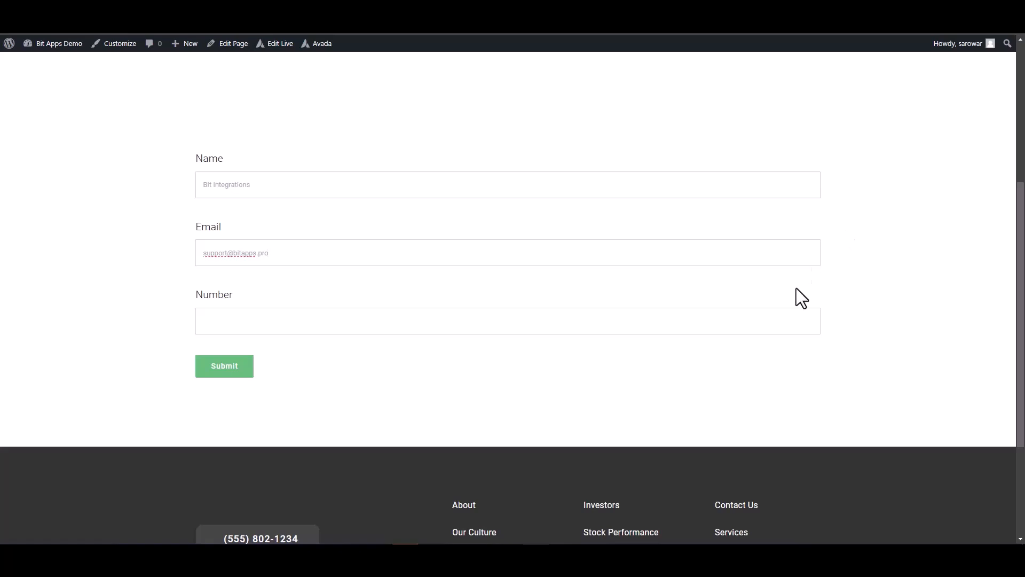
pyautogui.click(723, 318)
pyautogui.write('444555666')
pyautogui.click(234, 367)
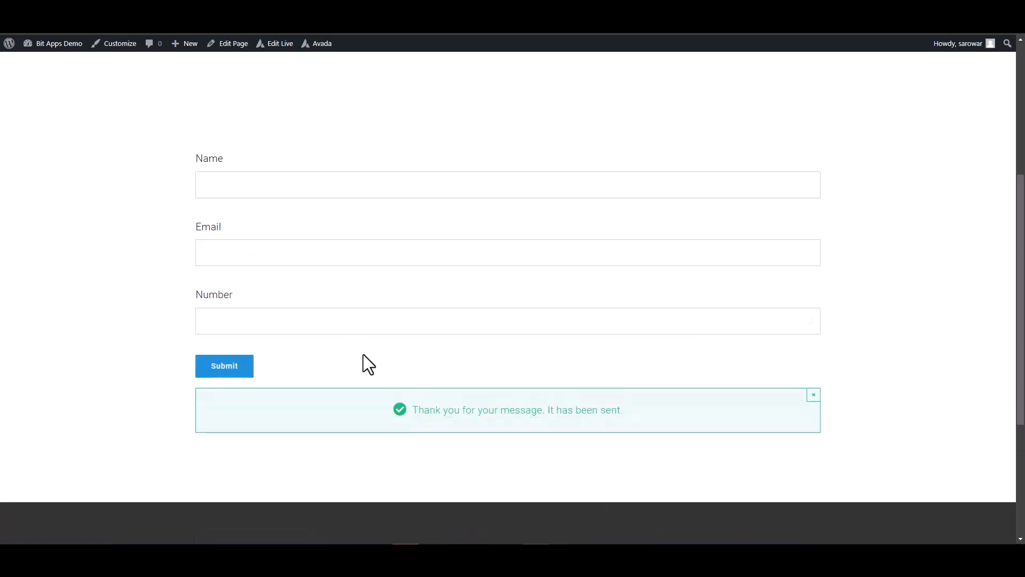
pyautogui.tripleClick(575, 412)
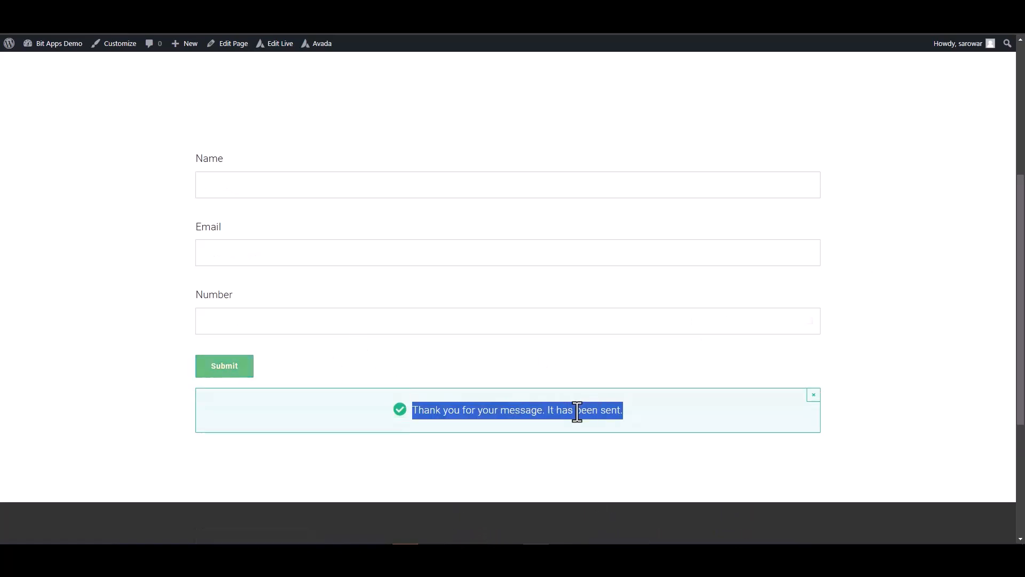
pyautogui.click(875, 386)
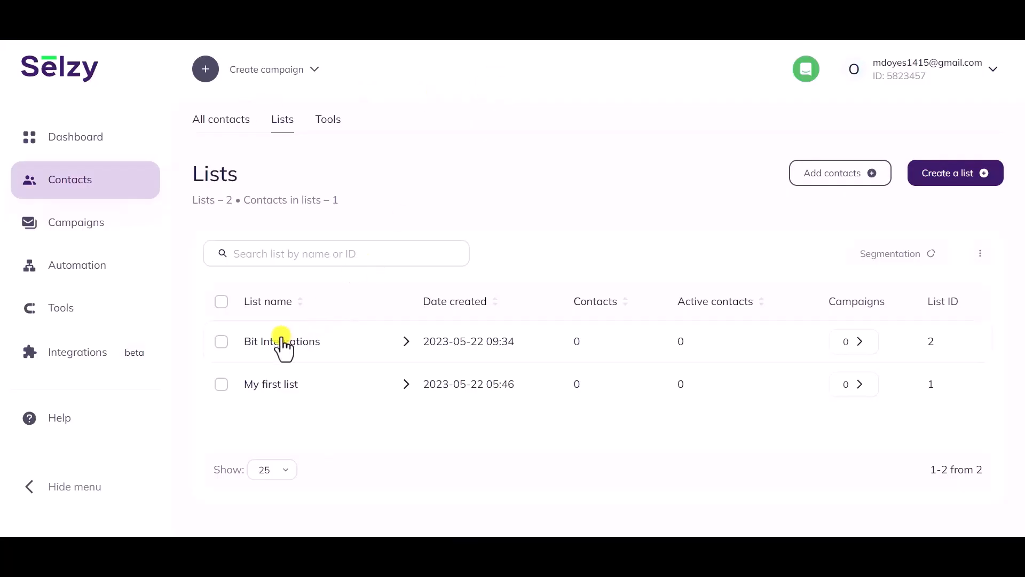
# - Switch to Selzy, open the submitted contact in the Bit Integrations list and check its email, phone number and name
pyautogui.click(274, 343)
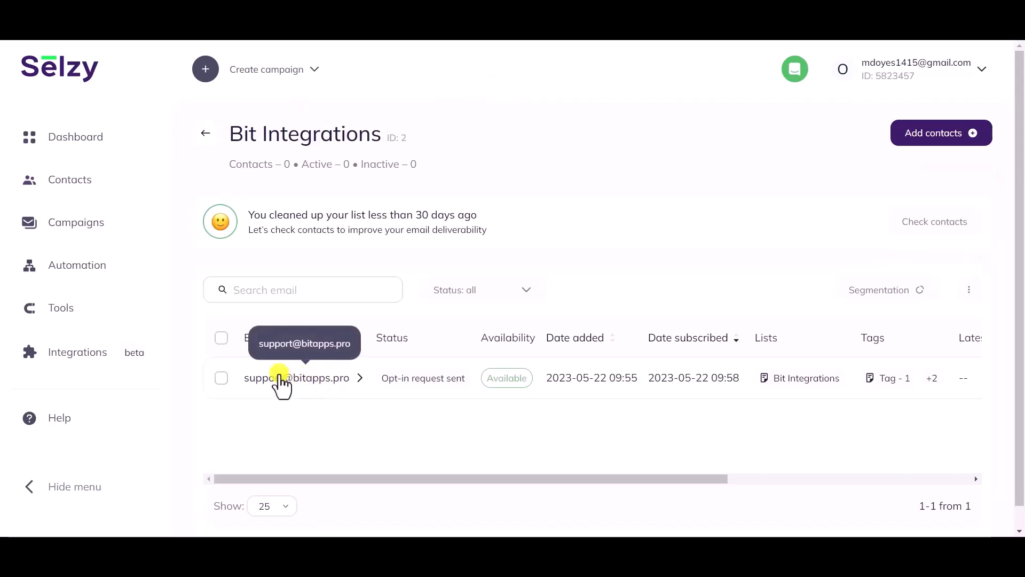
pyautogui.click(312, 379)
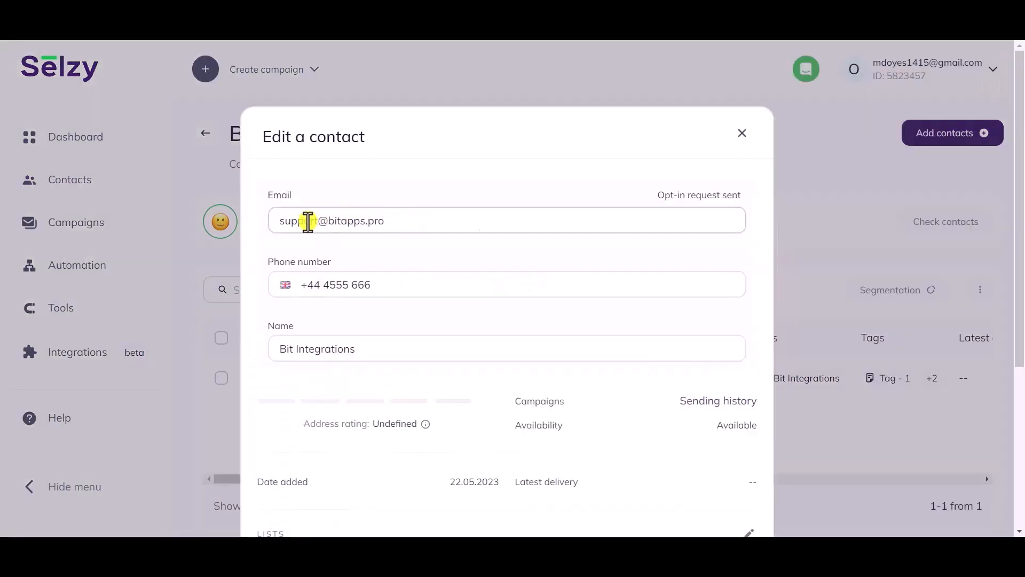
pyautogui.scroll(-1, 418, 291)
pyautogui.moveTo(367, 281); pyautogui.dragTo(265, 286)
pyautogui.click(302, 319)
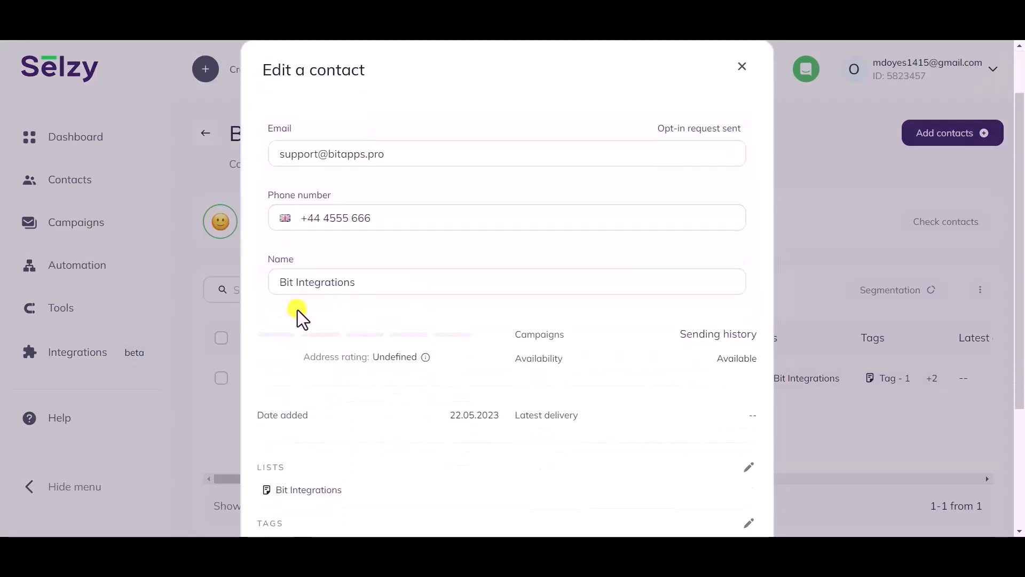
# - Check the lists and tags assigned to the contact in its details
pyautogui.scroll(-3, 302, 319)
pyautogui.moveTo(351, 306); pyautogui.dragTo(270, 300)
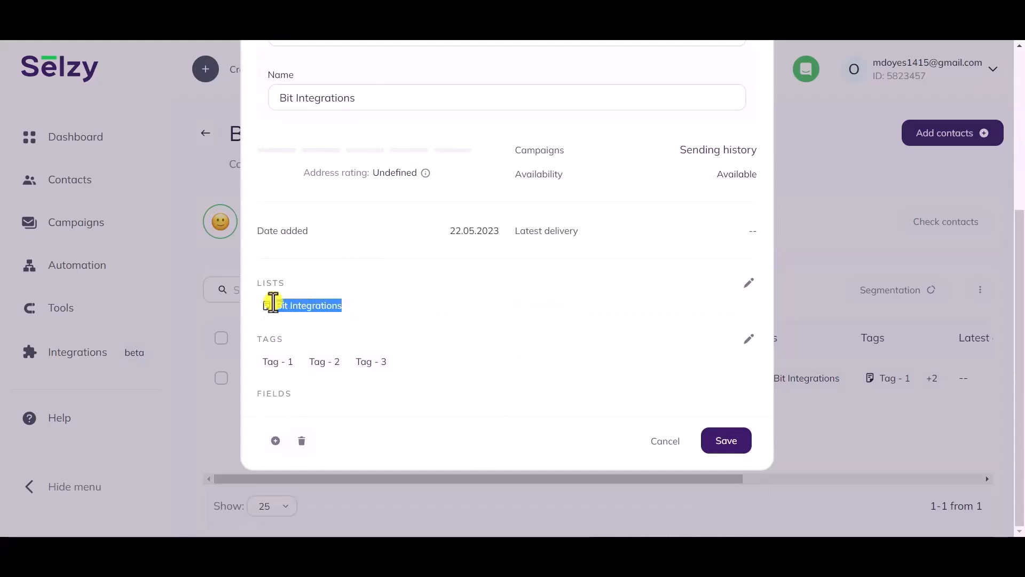
pyautogui.doubleClick(271, 282)
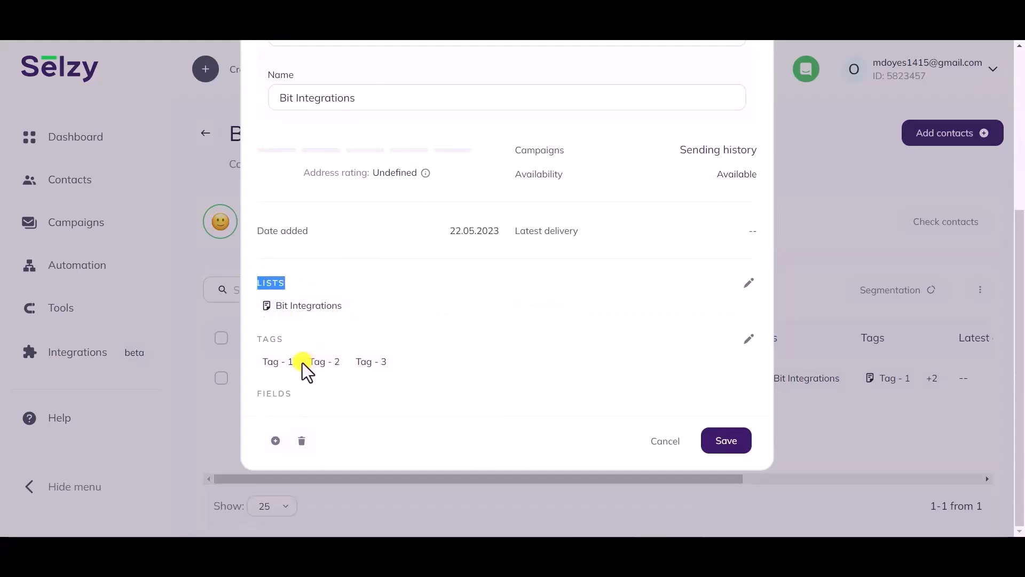
pyautogui.moveTo(299, 362); pyautogui.dragTo(261, 369)
pyautogui.moveTo(340, 362); pyautogui.dragTo(302, 364)
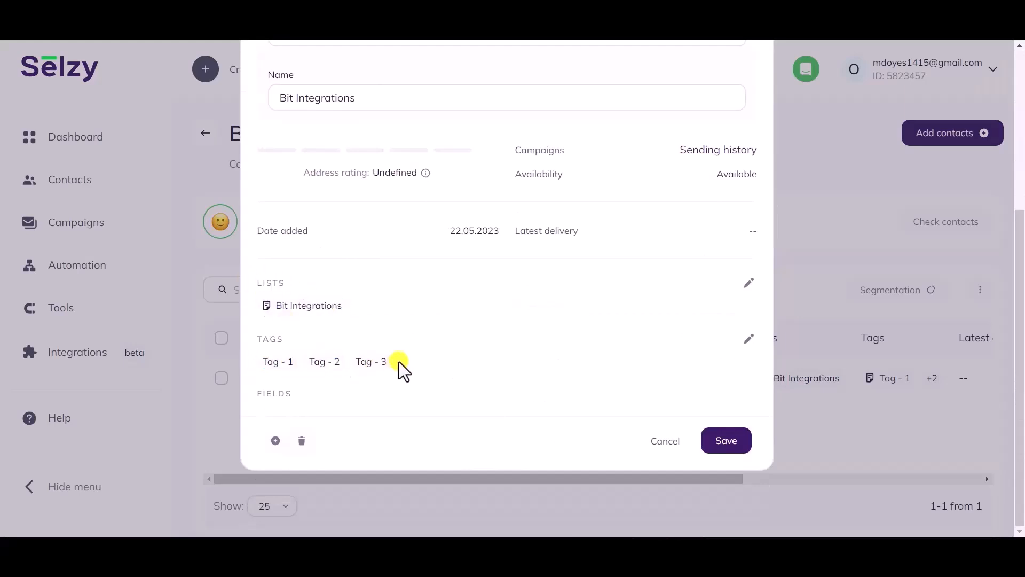